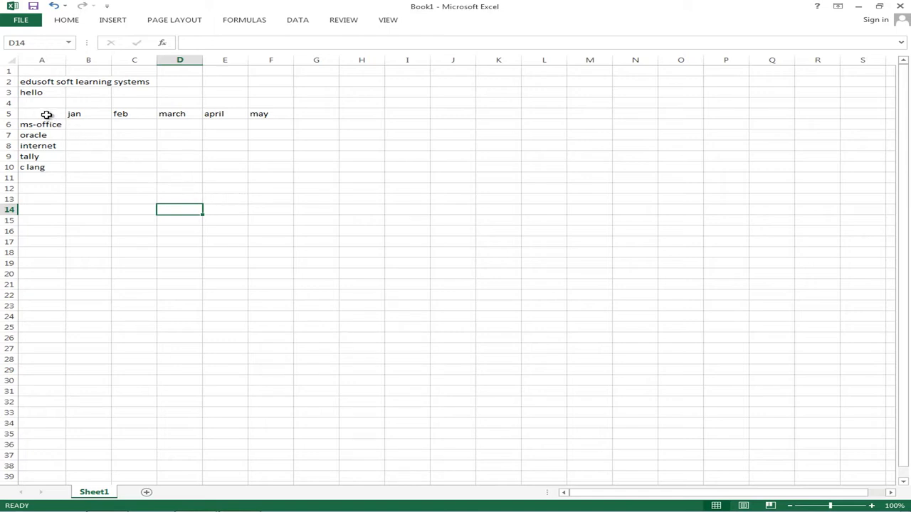
# Step: Select the course-by-month table in A5:F10, including its month headers and course names
pyautogui.click(45, 114)
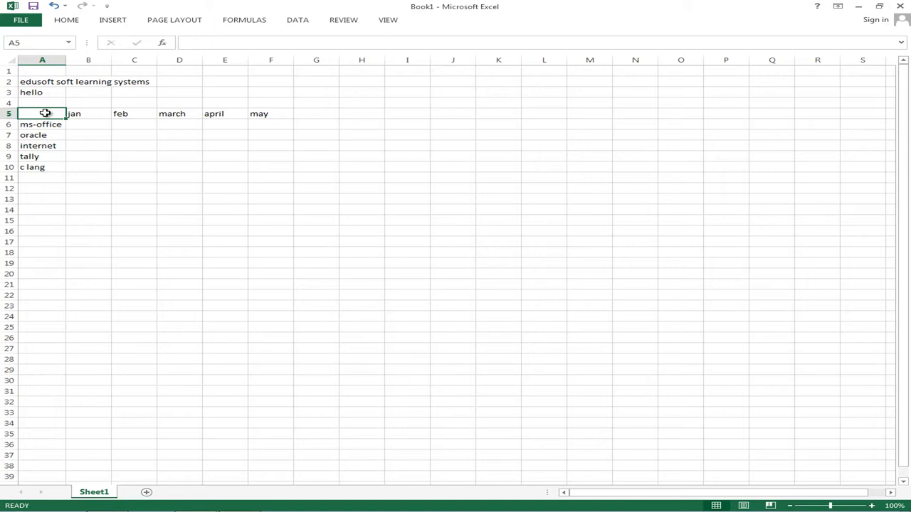
pyautogui.moveTo(45, 113); pyautogui.dragTo(259, 168)
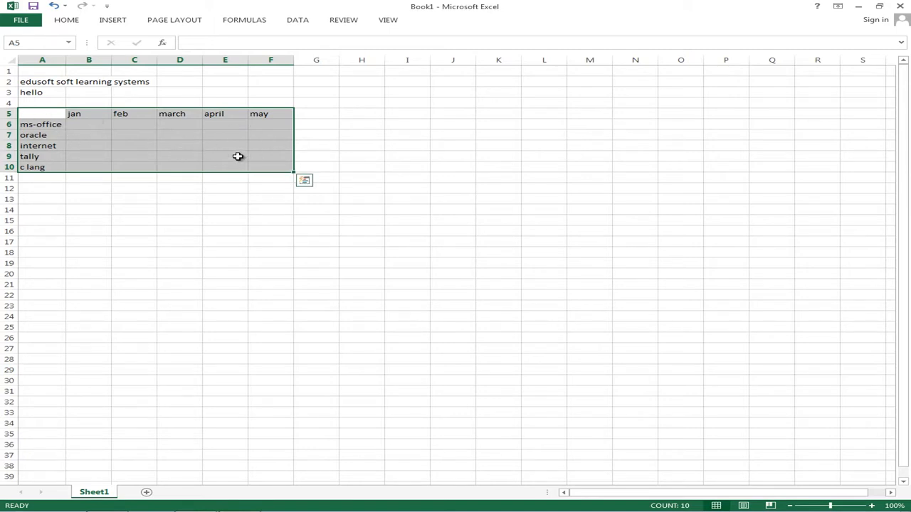
pyautogui.click(38, 114)
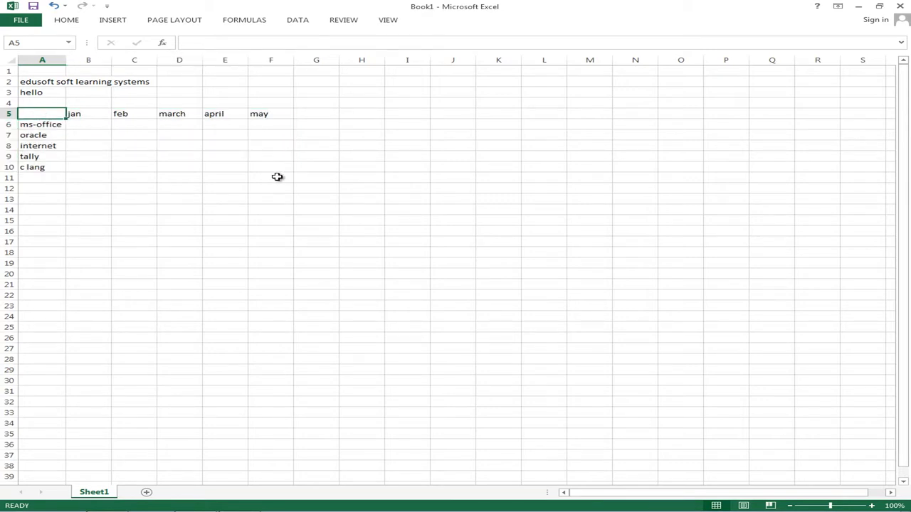
pyautogui.hotkey('shift', 'Right')
pyautogui.hotkey('shift', 'Right')
pyautogui.hotkey('shift', 'Right')
pyautogui.hotkey('shift', 'Right')
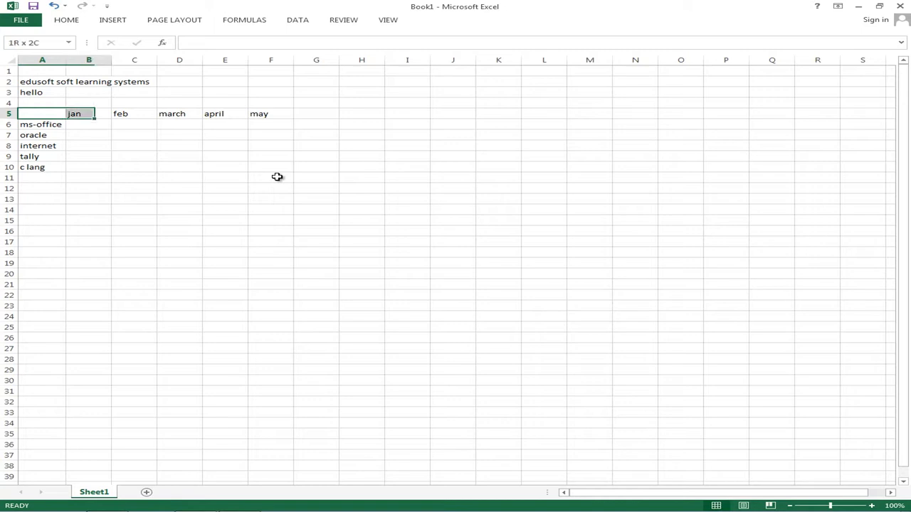
pyautogui.hotkey('shift', 'Right')
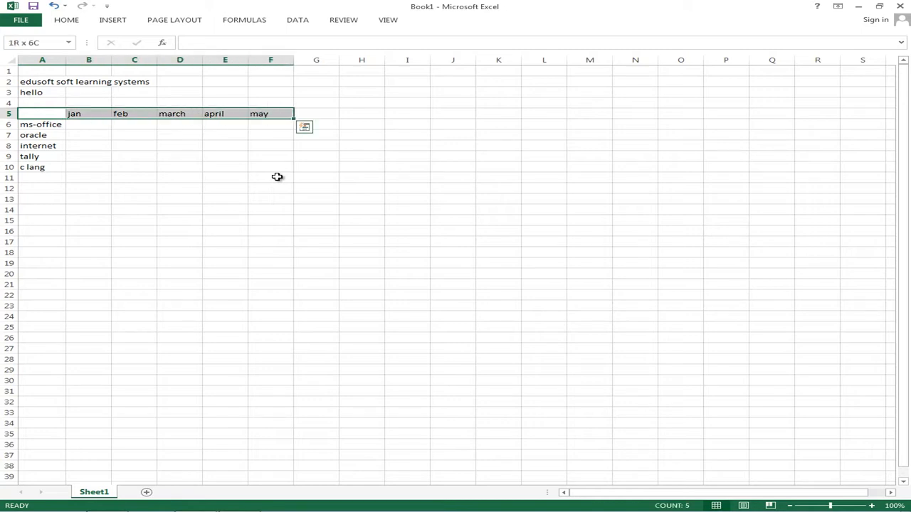
pyautogui.hotkey('shift', 'Down')
pyautogui.hotkey('shift', 'Down')
pyautogui.hotkey('shift', 'Down')
pyautogui.hotkey('shift', 'Down')
pyautogui.hotkey('shift', 'Down')
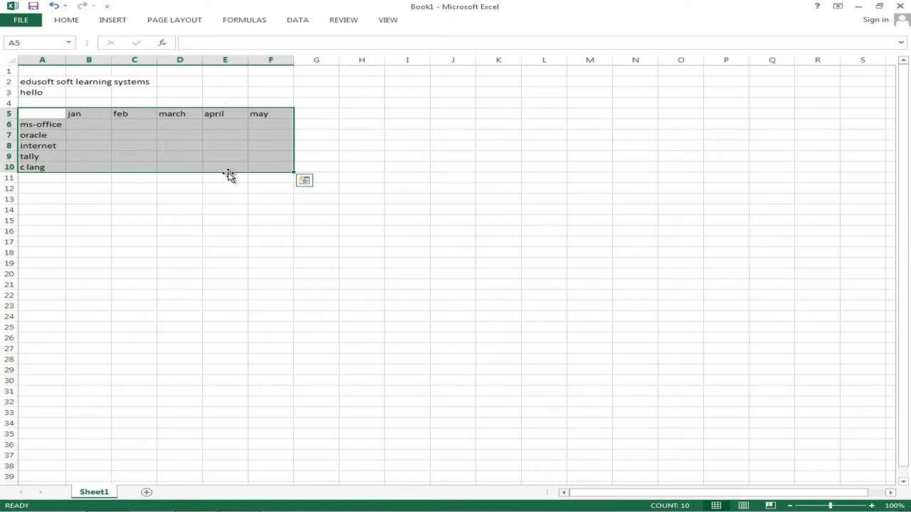
# Step: Move the selected table to I18:N23 and open its Quick Analysis options
pyautogui.moveTo(229, 175); pyautogui.dragTo(607, 311)
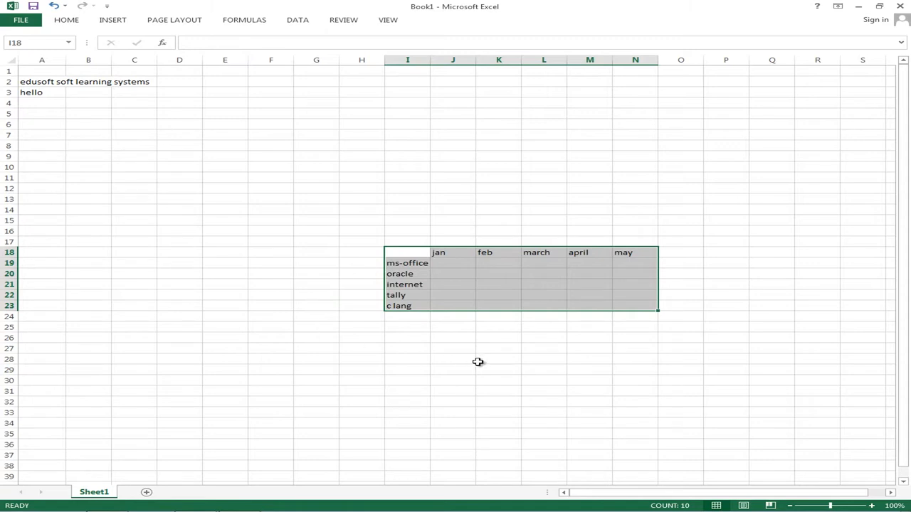
pyautogui.moveTo(649, 318)
pyautogui.hotkey('ctrl', 'q')
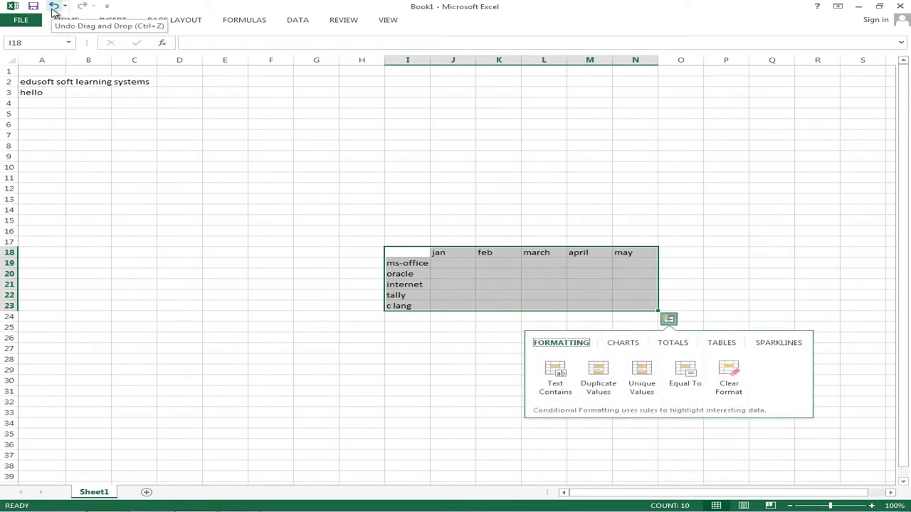
# Step: Close the Quick Analysis options and undo the table move
pyautogui.click(52, 9)
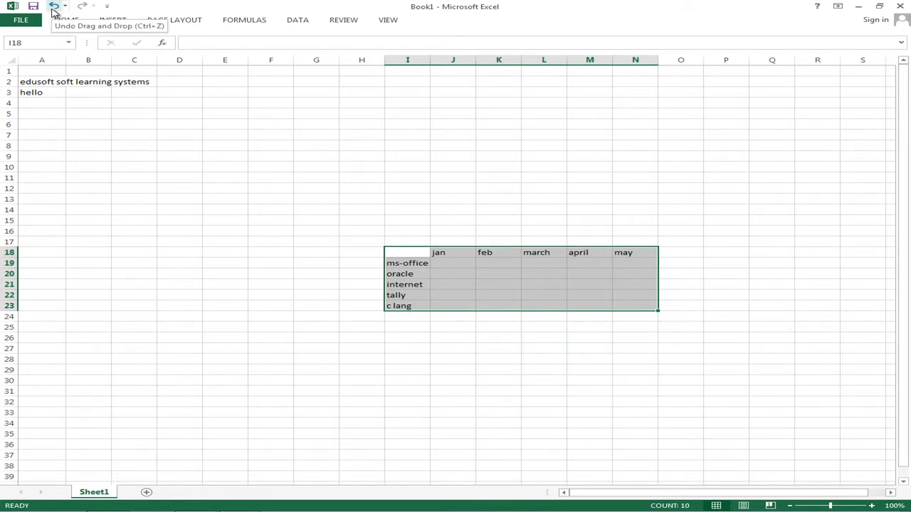
pyautogui.click(52, 9)
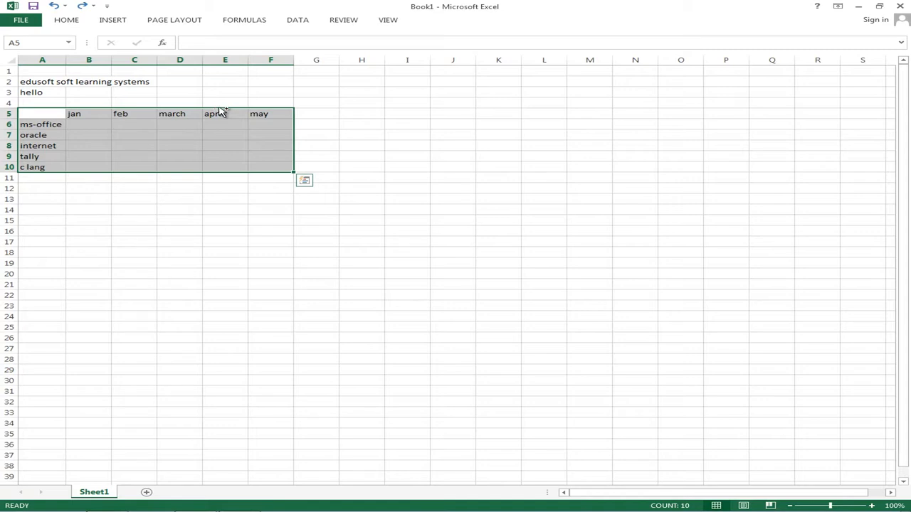
# Step: Duplicate the selected table directly to A20:F25 and from there to J20:O25, and undo both copies
pyautogui.moveTo(220, 108); pyautogui.dragTo(214, 277)
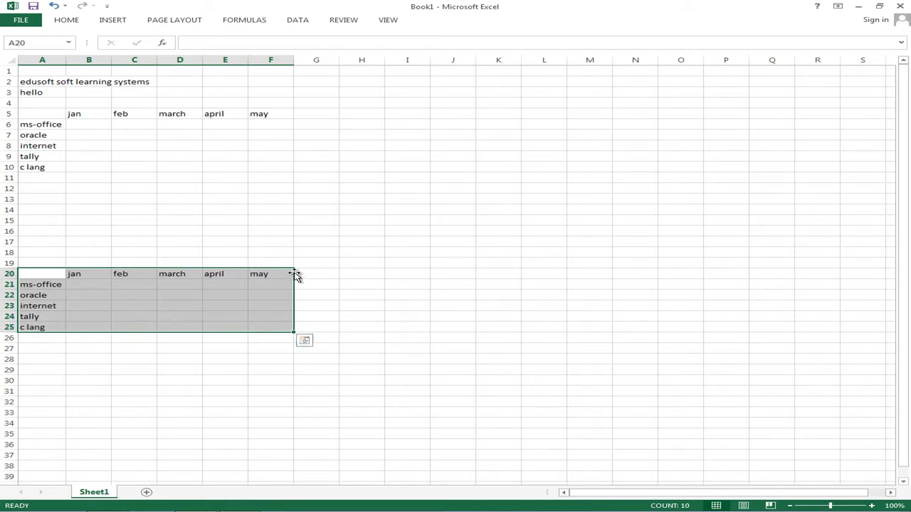
pyautogui.moveTo(298, 287); pyautogui.dragTo(684, 288)
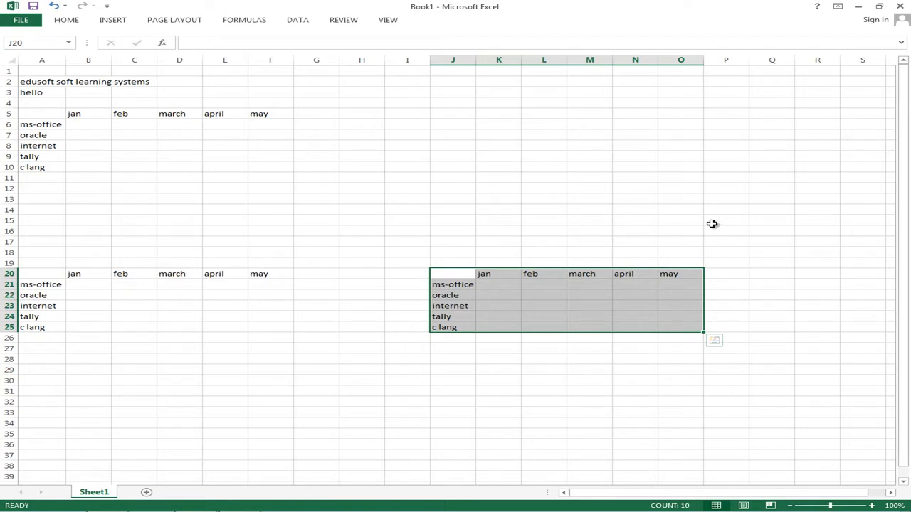
pyautogui.hotkey('ctrl', 'z')
pyautogui.hotkey('ctrl', 'z')
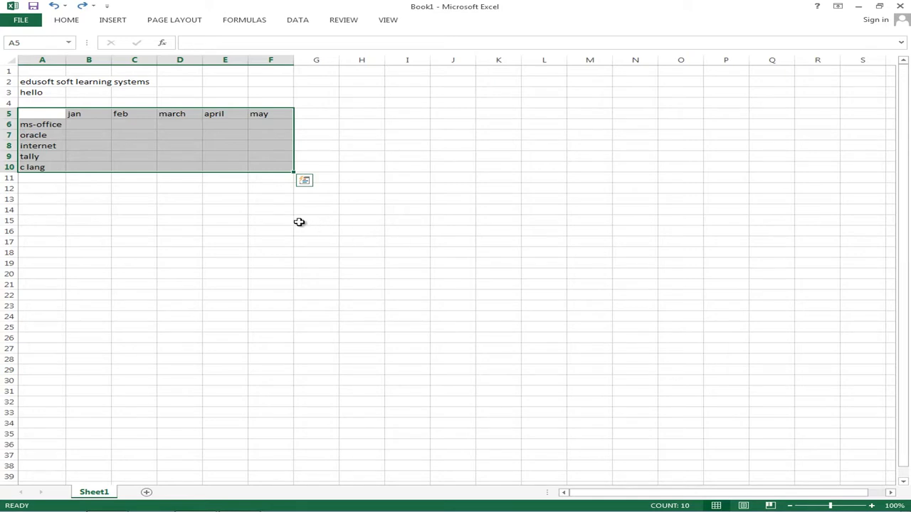
# Step: Copy the selected table A5:F10 and paste it starting at cell K5
pyautogui.click(69, 23)
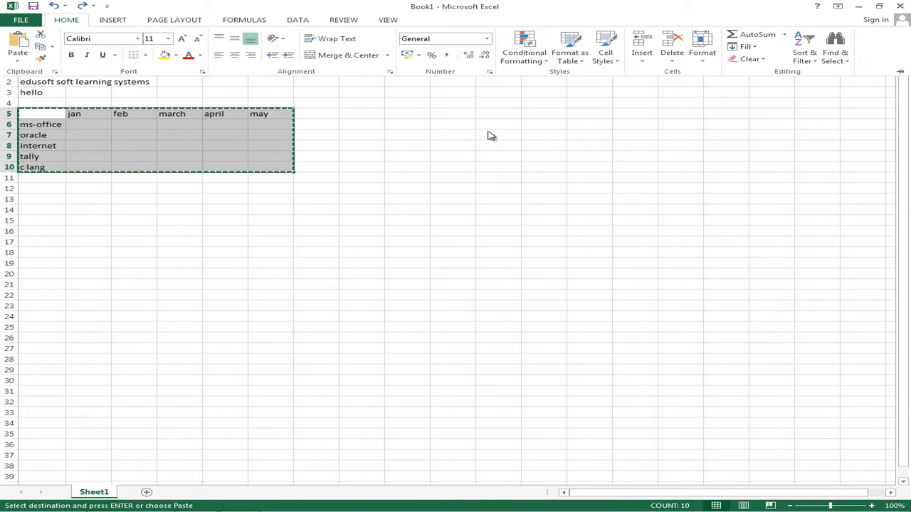
pyautogui.click(511, 119)
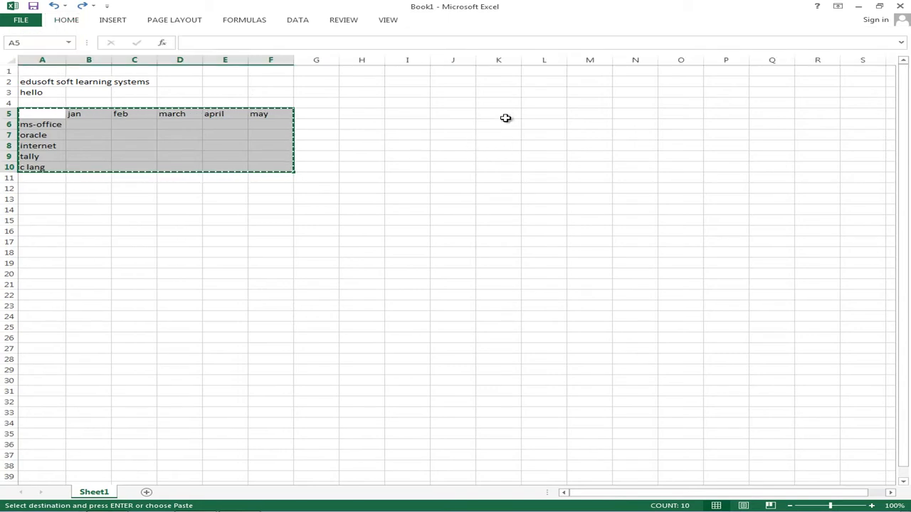
pyautogui.click(505, 116)
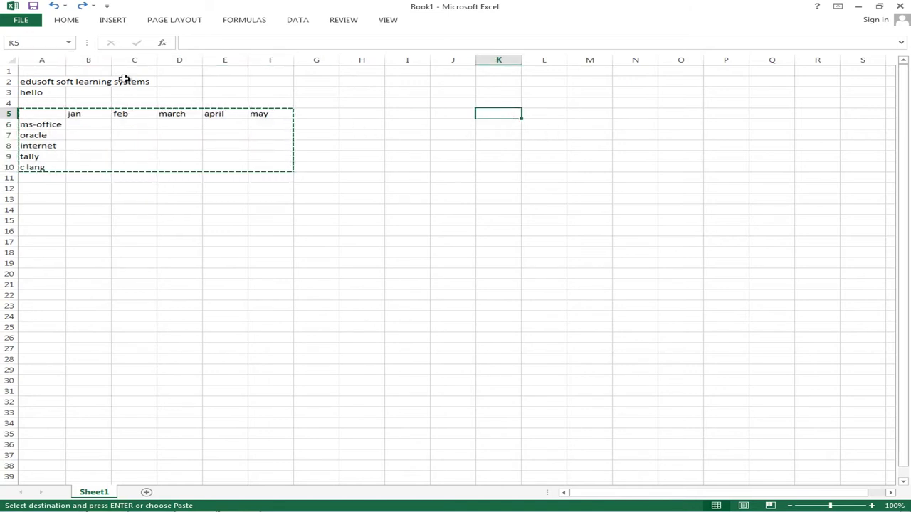
pyautogui.click(75, 21)
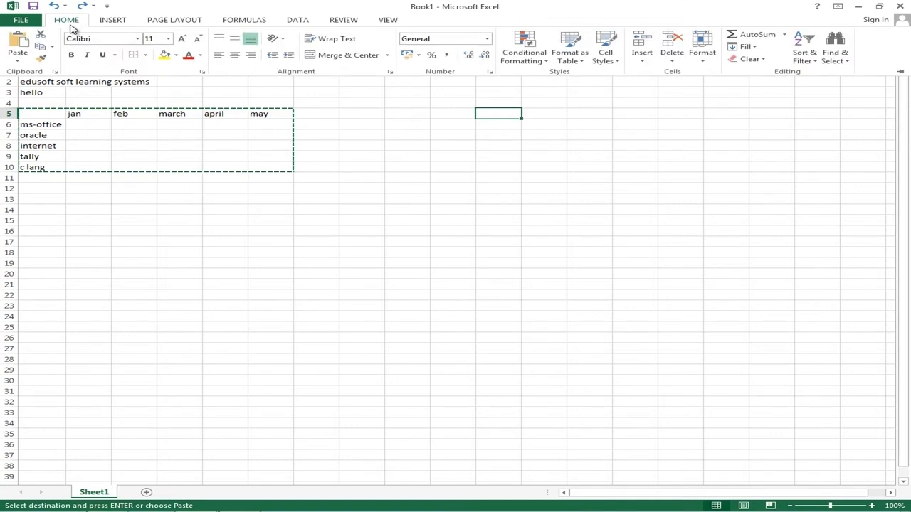
pyautogui.click(20, 51)
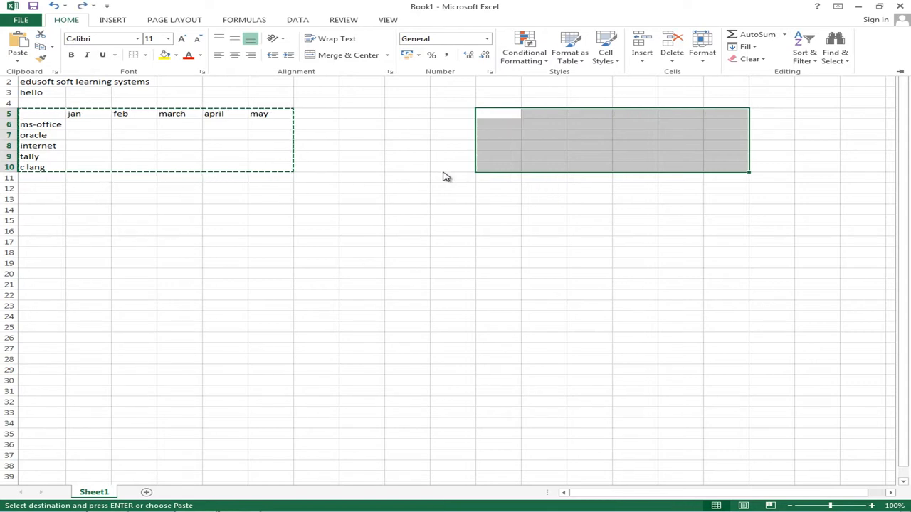
# Step: Paste the copied table starting at J5 and again starting at H18
pyautogui.click(459, 112)
pyautogui.click(459, 116)
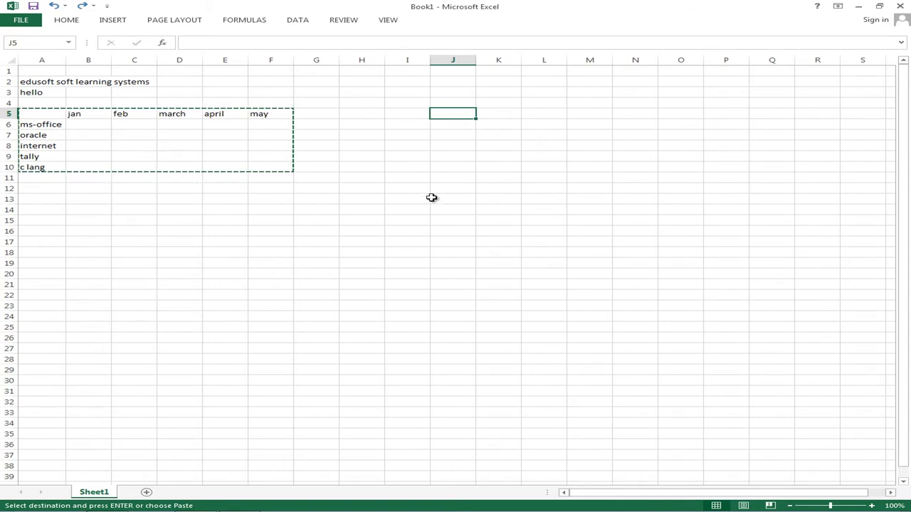
pyautogui.hotkey('ctrl', 'v')
pyautogui.click(376, 251)
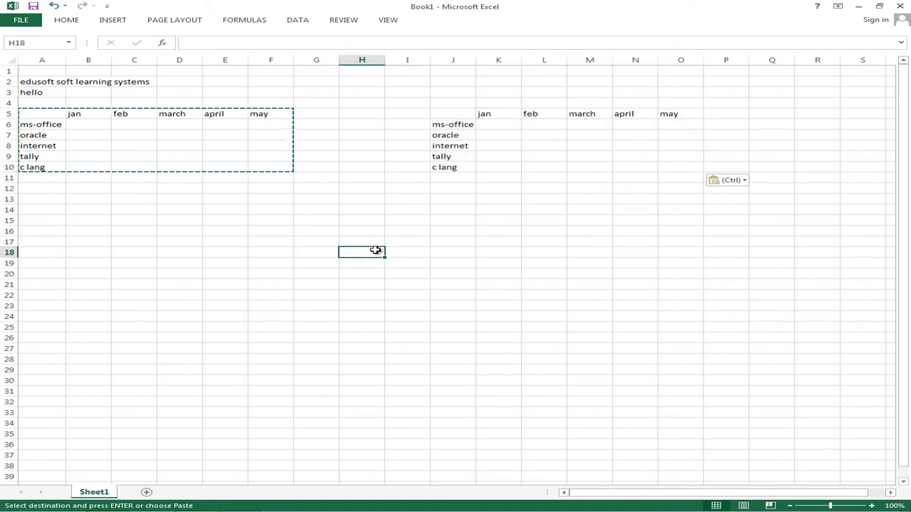
pyautogui.hotkey('ctrl', 'v')
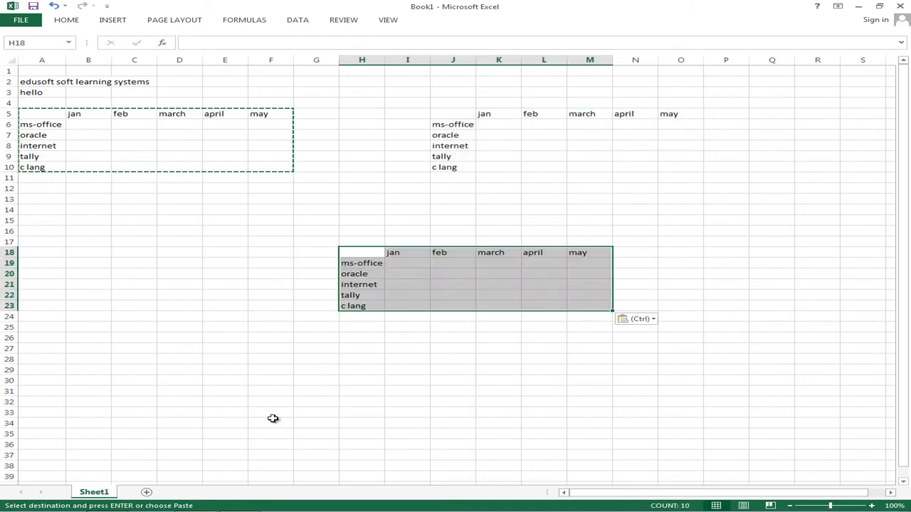
# Step: Add a new worksheet and try pasting the copied table at E15, undoing that paste
pyautogui.click(146, 492)
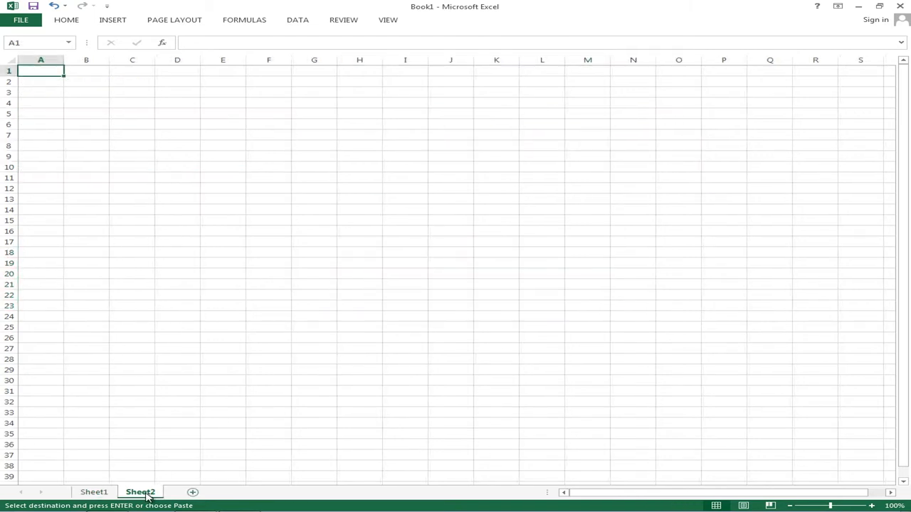
pyautogui.click(212, 220)
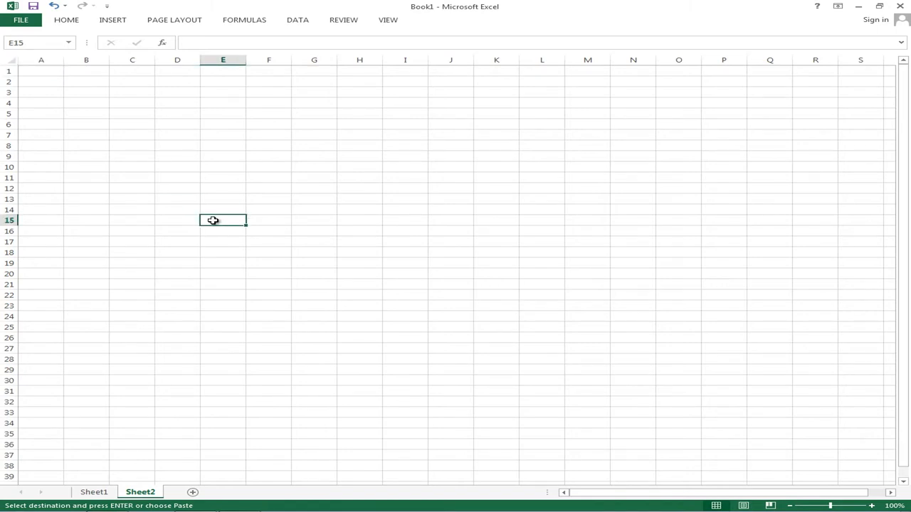
pyautogui.hotkey('ctrl', 'v')
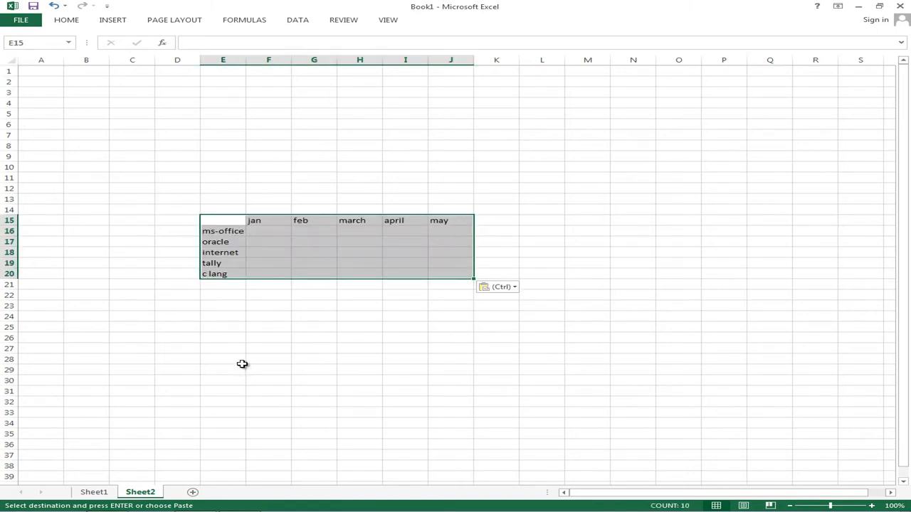
pyautogui.hotkey('ctrl', 'z')
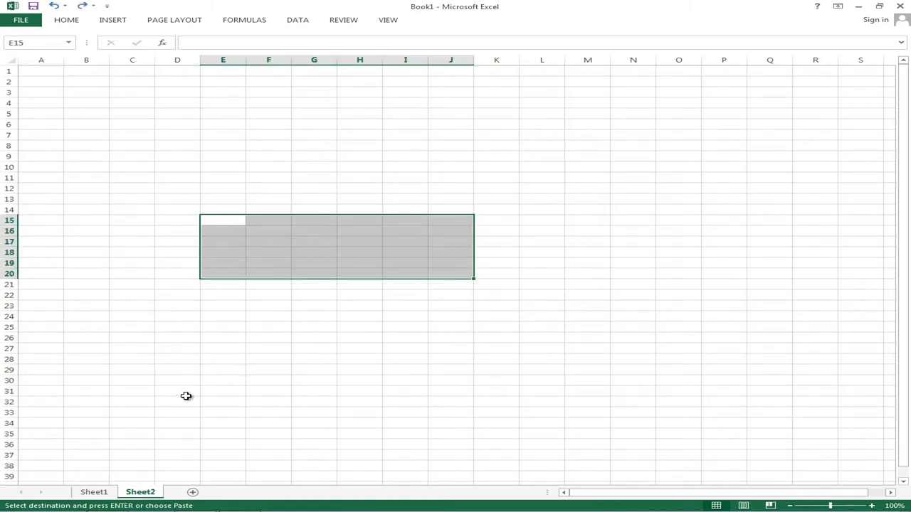
# Step: Undo the two table pastes on Sheet1 and cancel the active copy
pyautogui.click(108, 492)
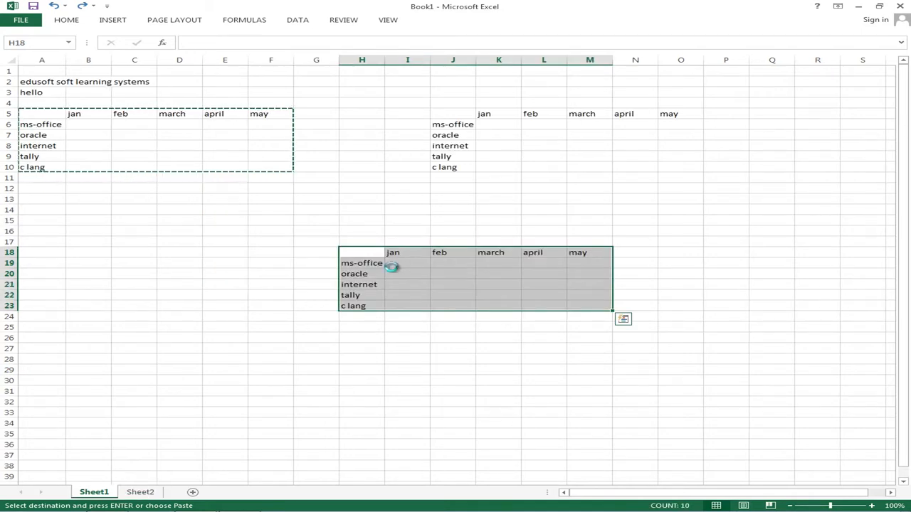
pyautogui.hotkey('ctrl', 'z')
pyautogui.hotkey('ctrl', 'z')
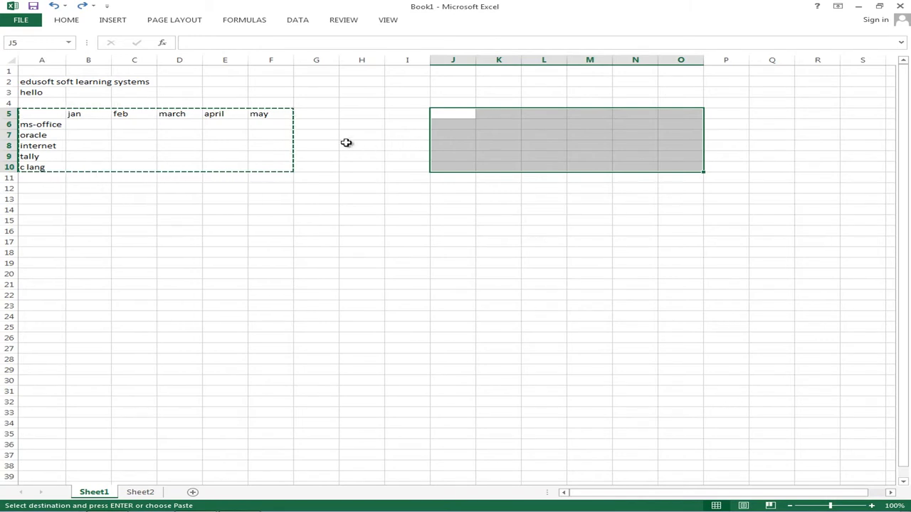
pyautogui.press('Escape')
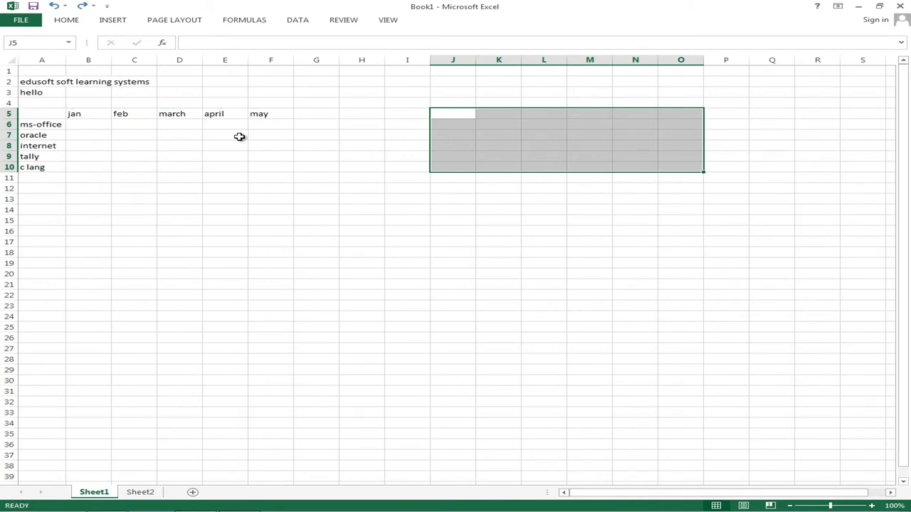
# Step: Copy the table range A5:F10 on Sheet1 and select K5 as the paste destination
pyautogui.click(51, 116)
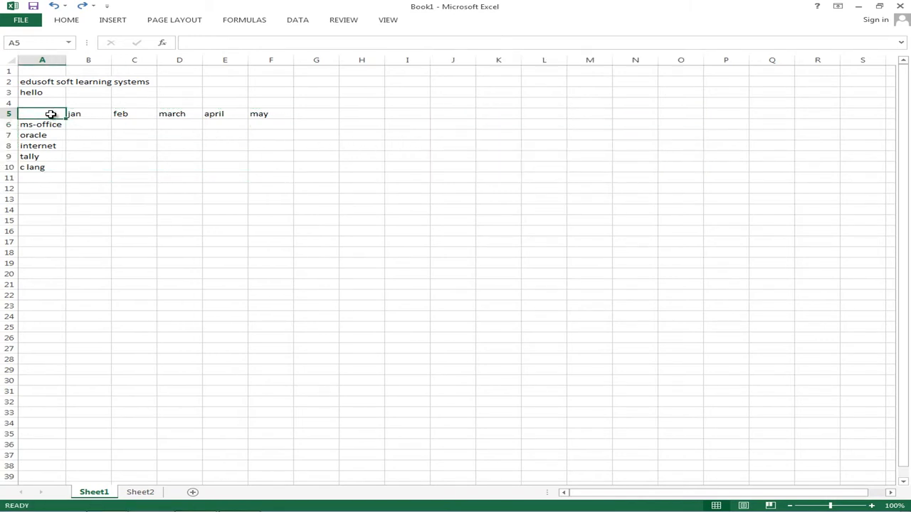
pyautogui.moveTo(51, 115); pyautogui.dragTo(274, 169)
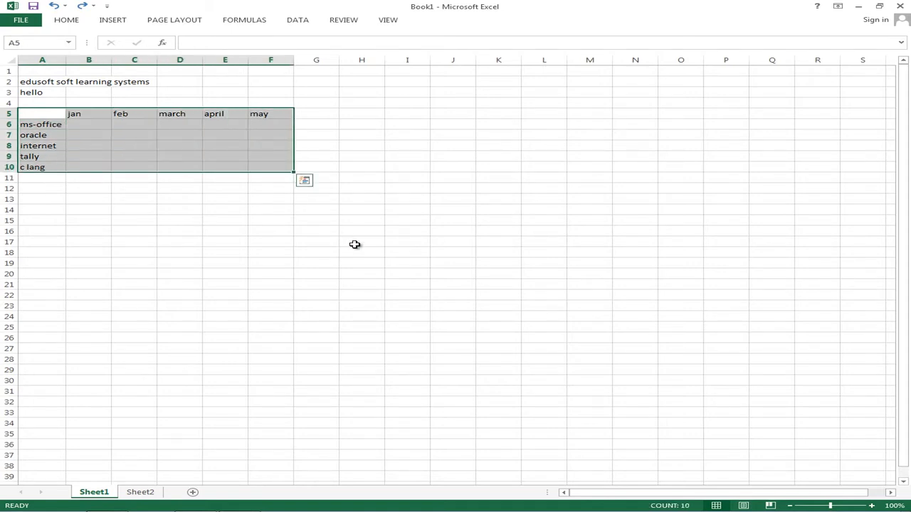
pyautogui.hotkey('ctrl', 'c')
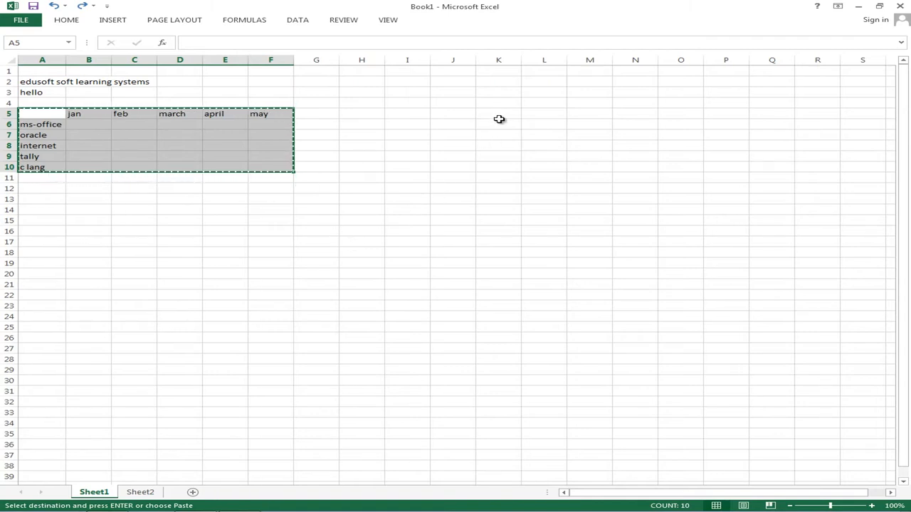
pyautogui.click(500, 114)
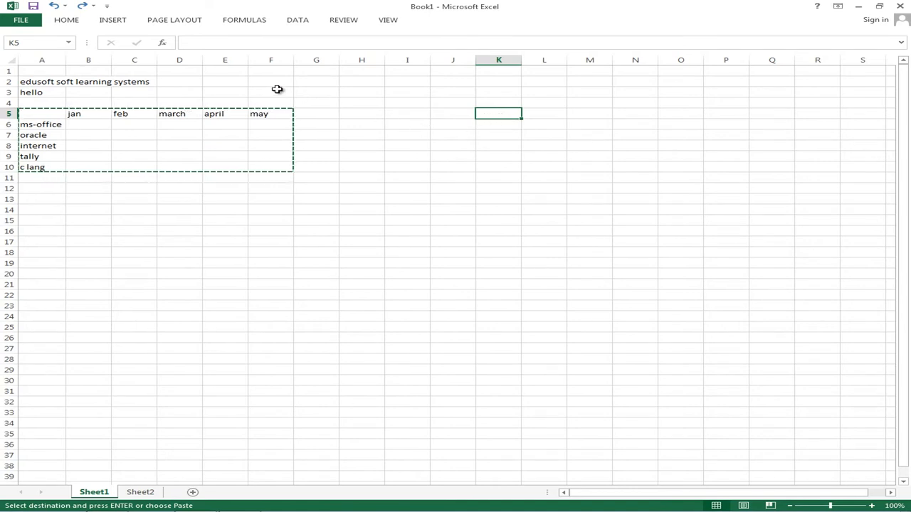
# Step: Examine the available paste options for the copied table and close them without pasting
pyautogui.click(63, 24)
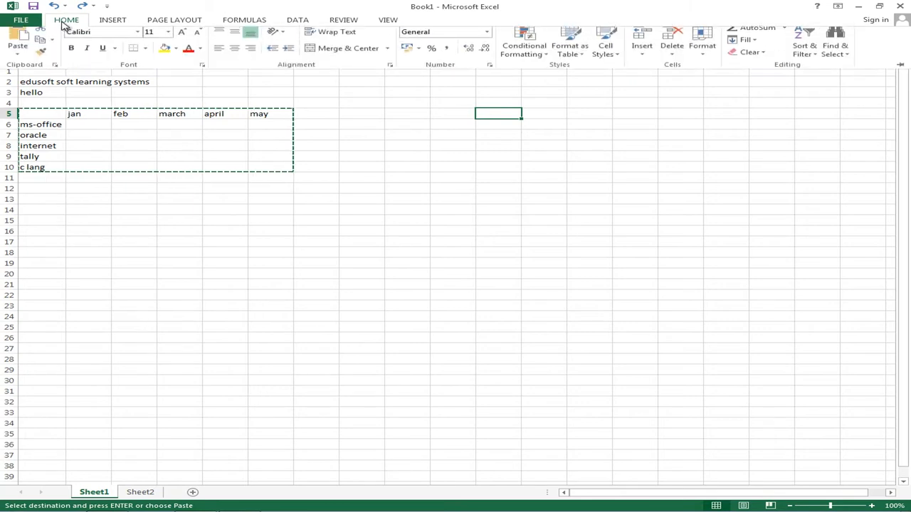
pyautogui.click(20, 65)
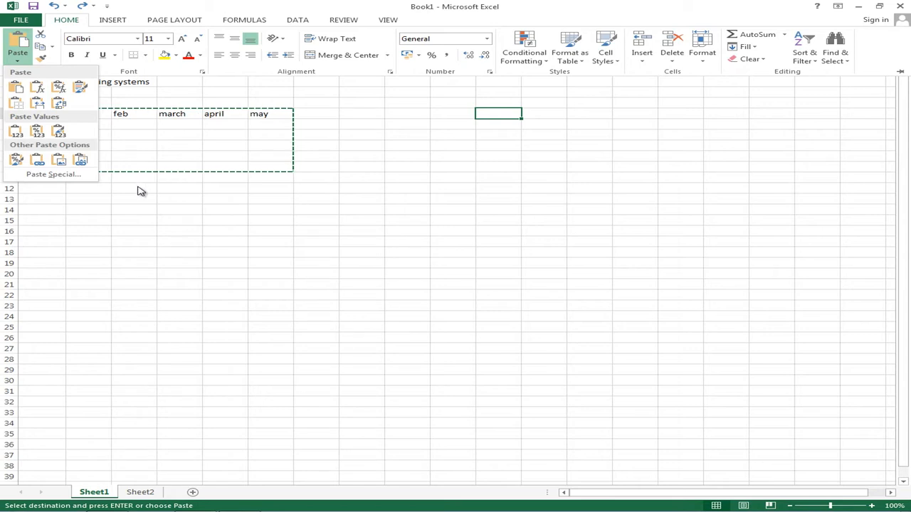
pyautogui.press('Escape')
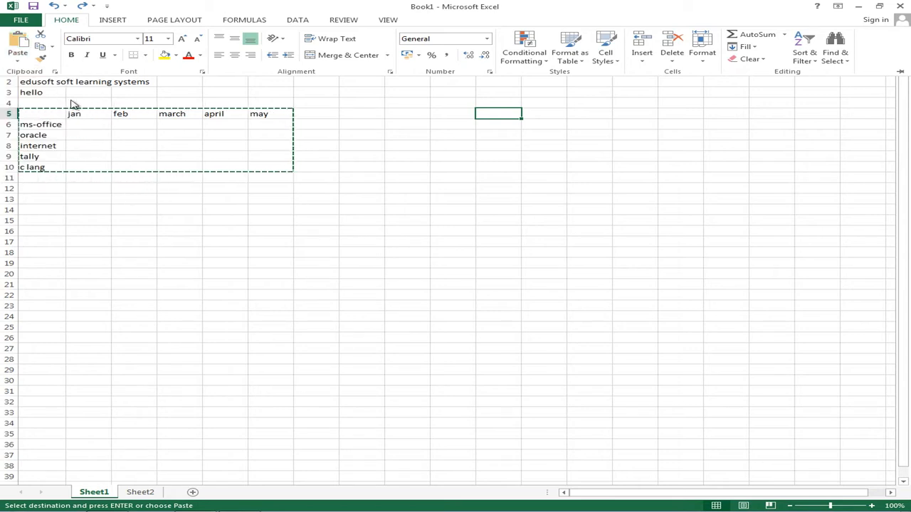
# Step: Widen column A on Sheet1 to about twice its width
pyautogui.press('Escape')
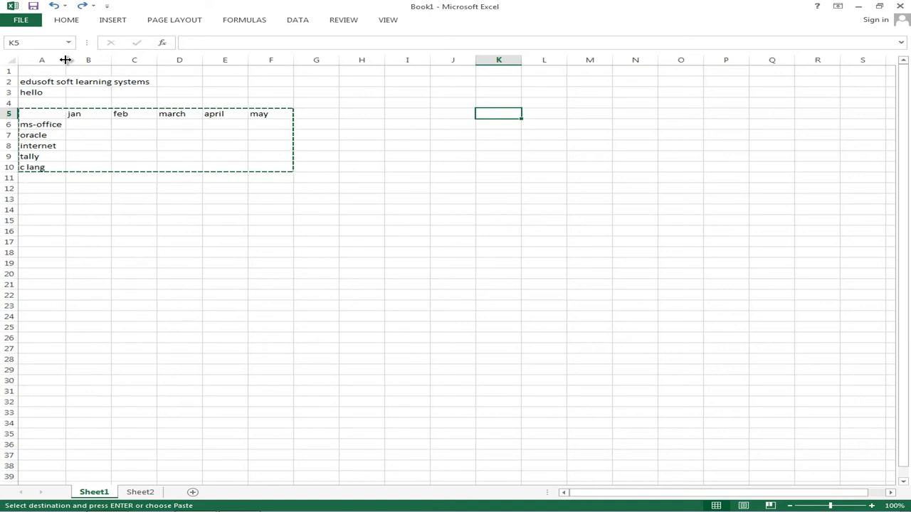
pyautogui.moveTo(65, 60); pyautogui.dragTo(121, 64)
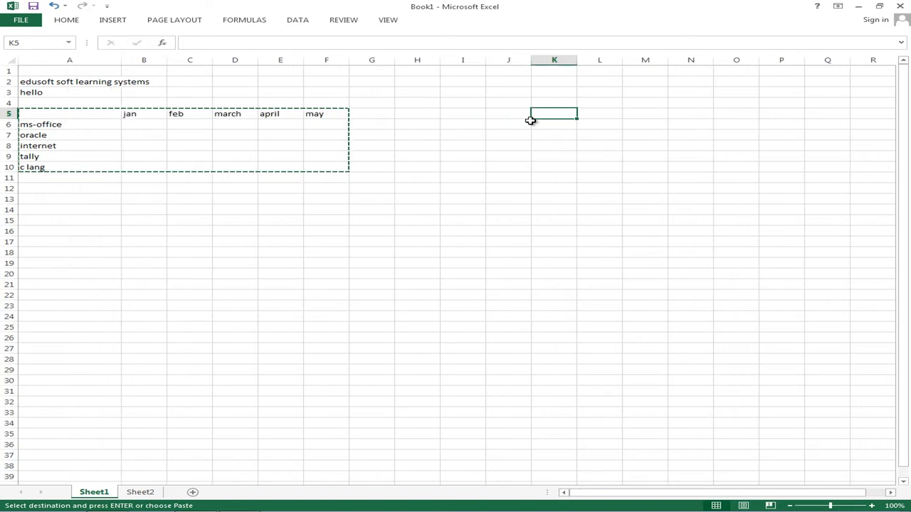
# Step: Paste the copied table at K5 and repaste it there keeping the source column widths
pyautogui.click(68, 21)
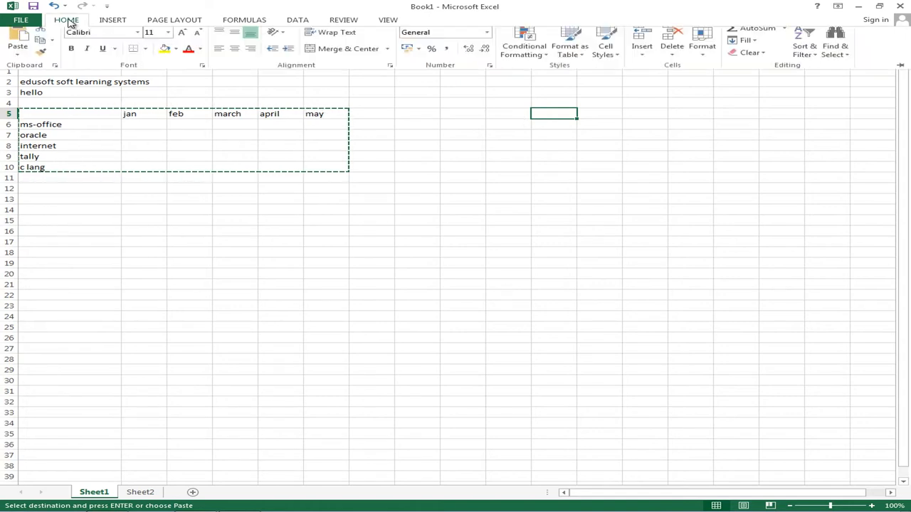
pyautogui.click(20, 57)
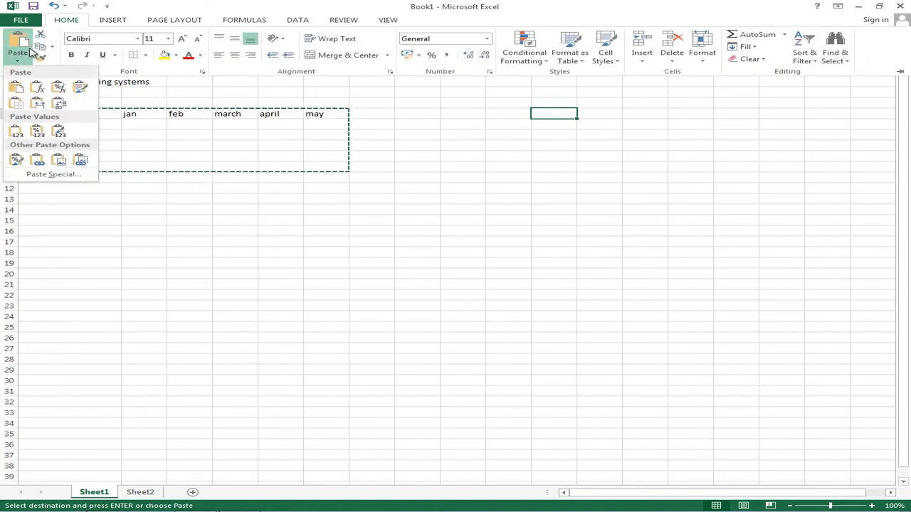
pyautogui.click(17, 87)
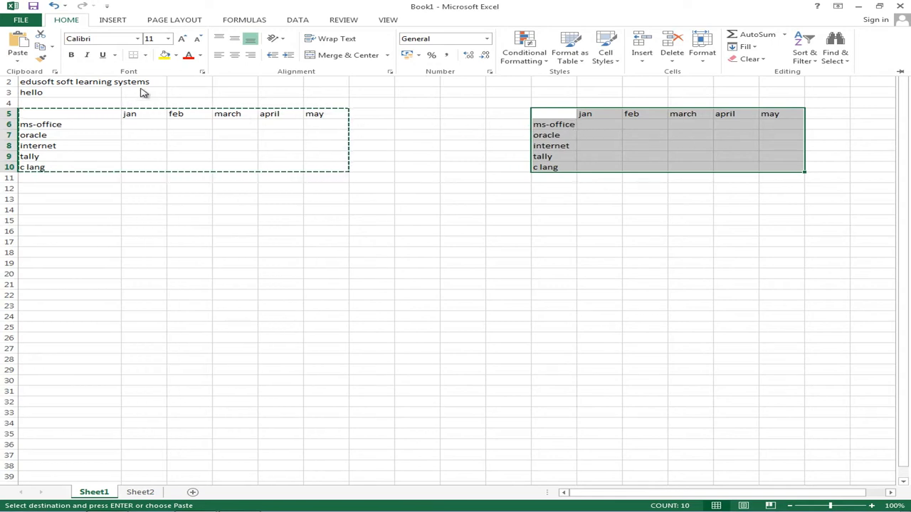
pyautogui.click(18, 63)
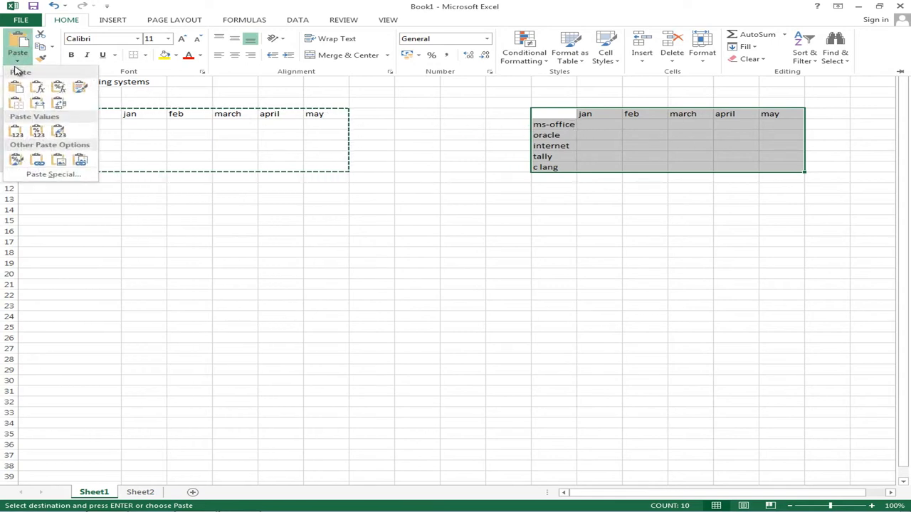
pyautogui.click(40, 106)
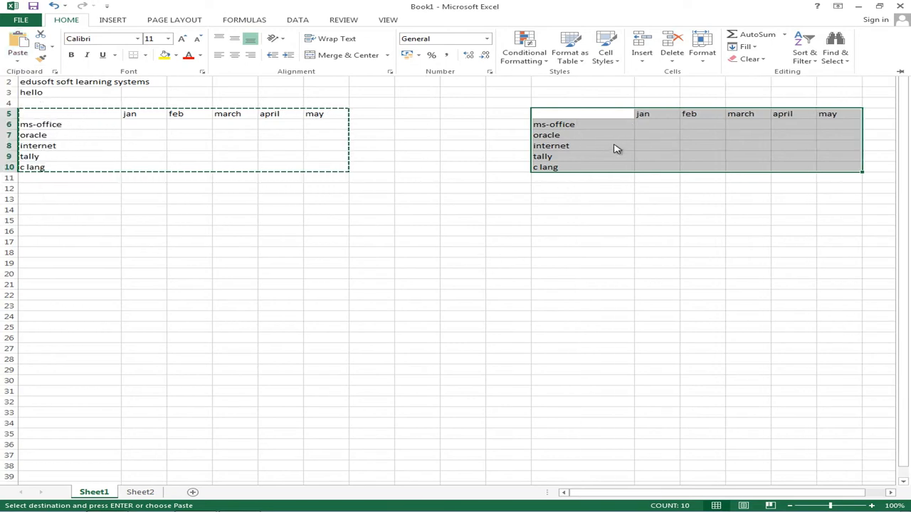
# Step: Paste the copied table transposed at K5 and overwrite it with a linked paste of the same table
pyautogui.click(18, 62)
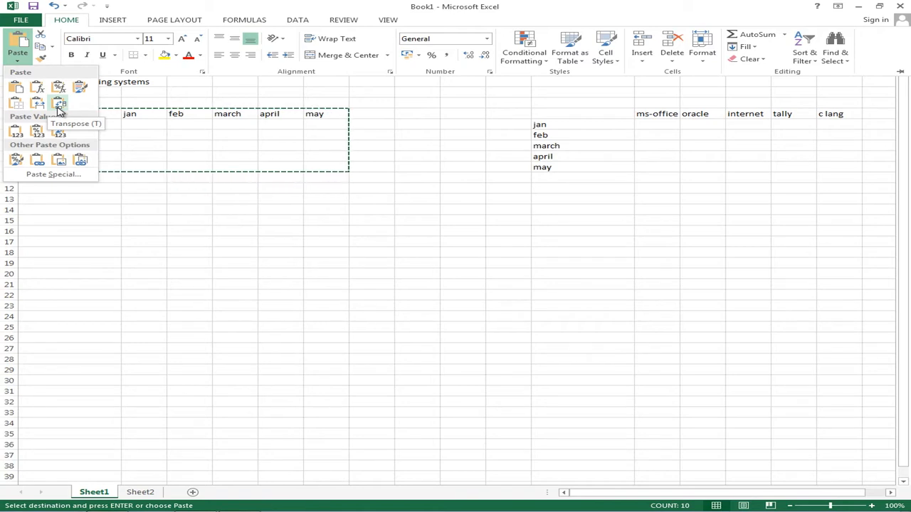
pyautogui.click(59, 107)
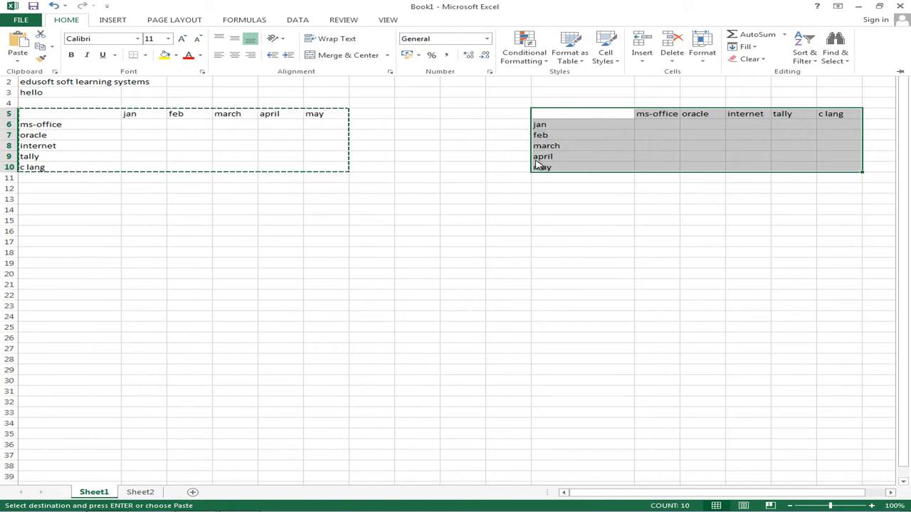
pyautogui.click(29, 58)
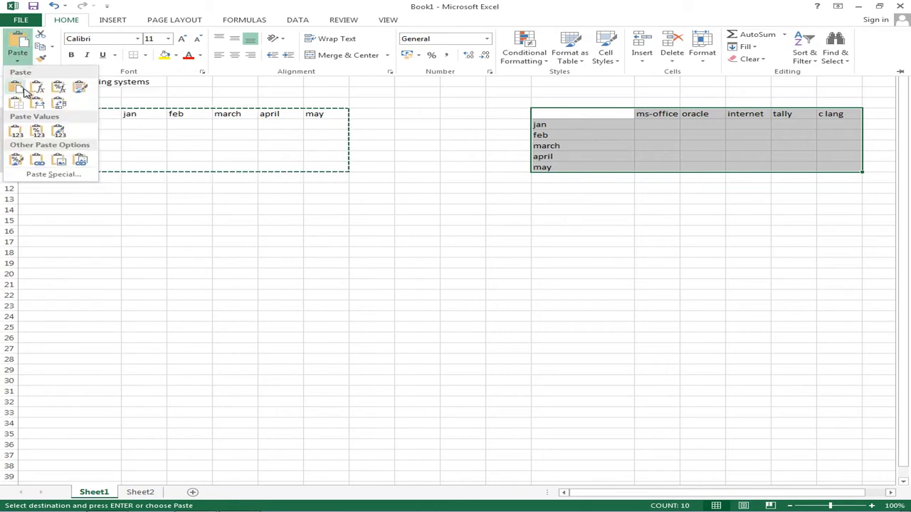
pyautogui.click(39, 165)
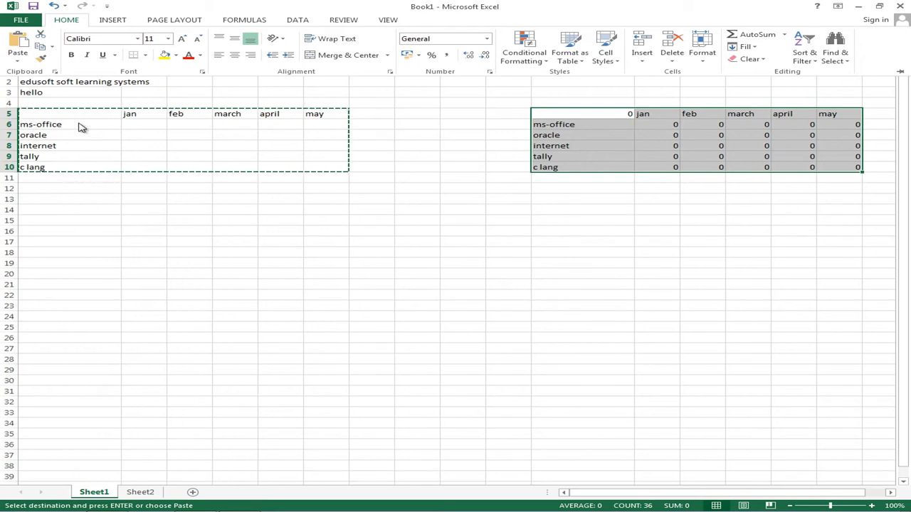
# Step: Compare linked cells K5 and L5 with their source cells, and enter dec in B5 and 567 in B6 to test the links
pyautogui.click(616, 116)
pyautogui.click(616, 116)
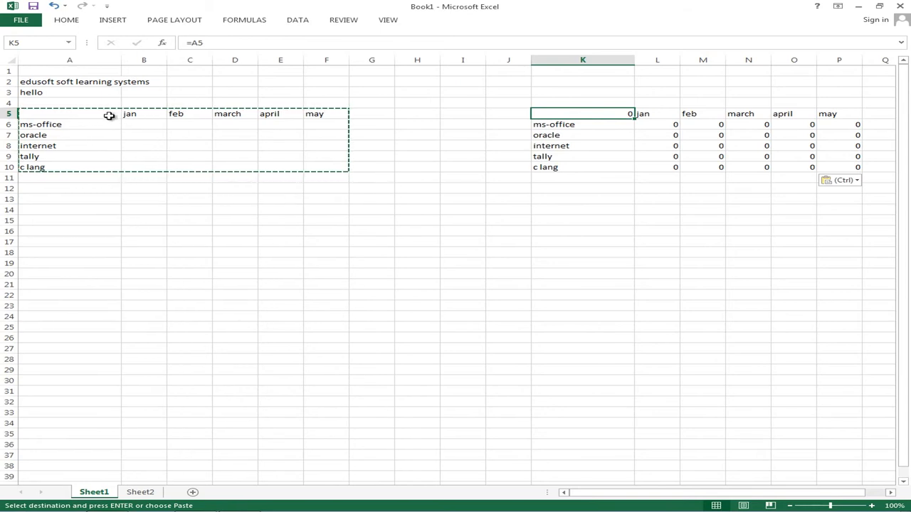
pyautogui.click(109, 116)
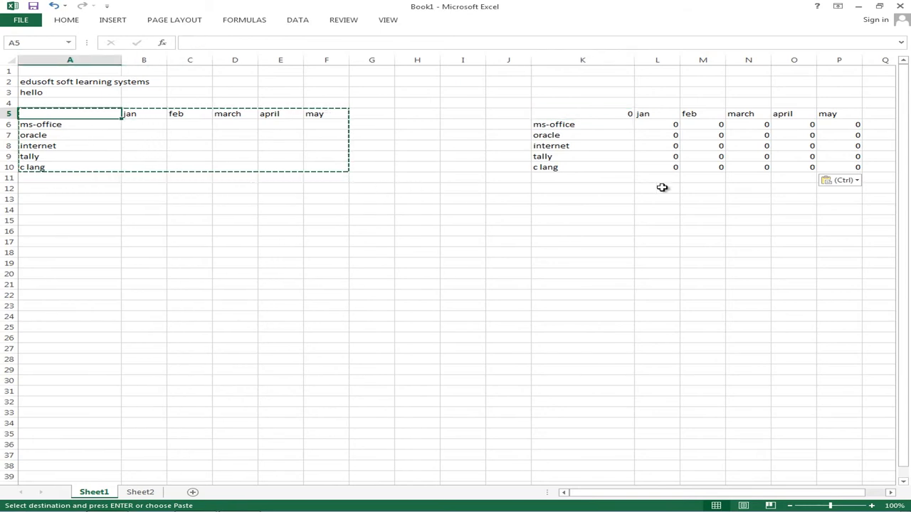
pyautogui.click(652, 118)
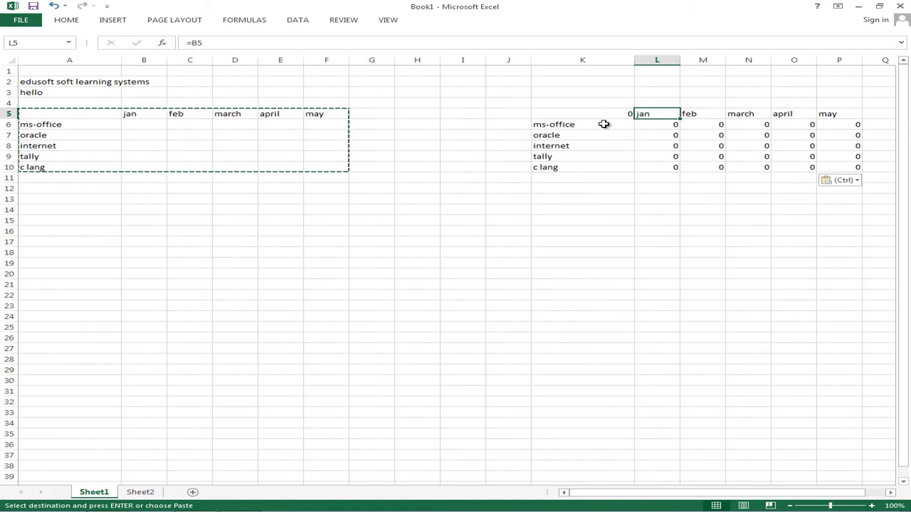
pyautogui.click(148, 114)
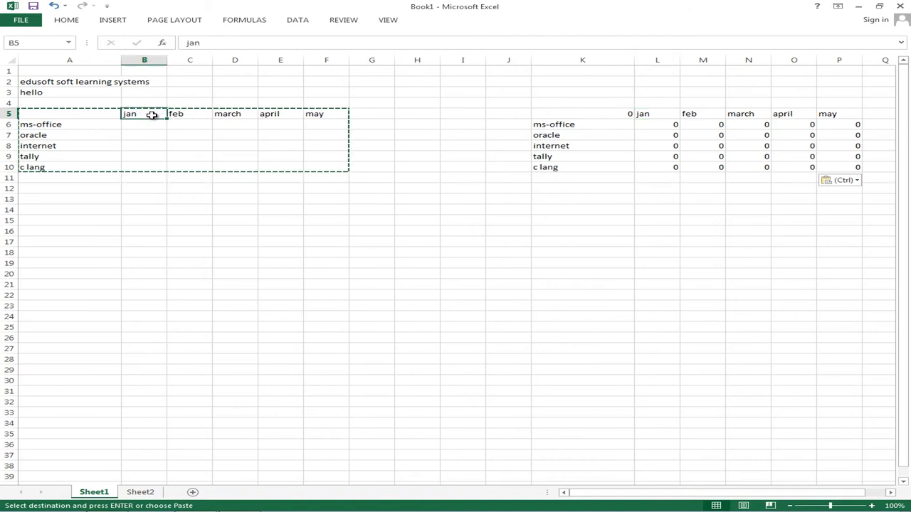
pyautogui.write('de')
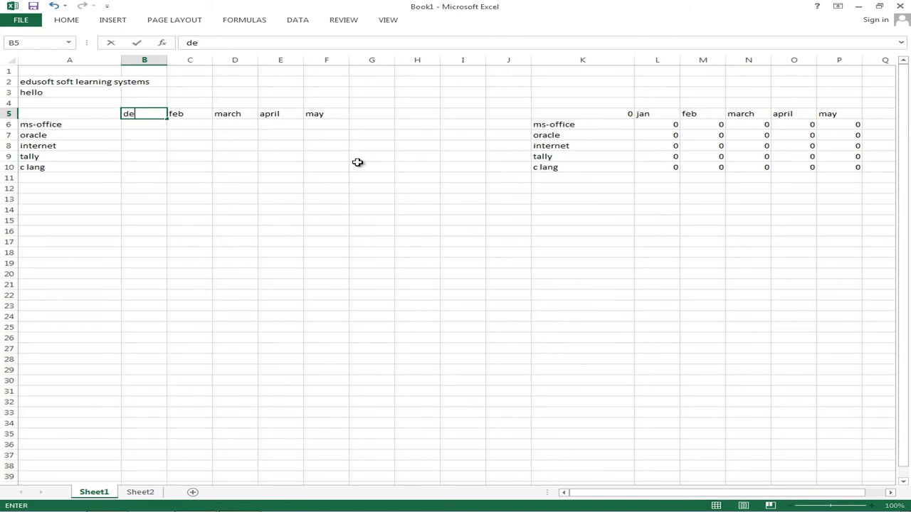
pyautogui.write('c')
pyautogui.press('Return')
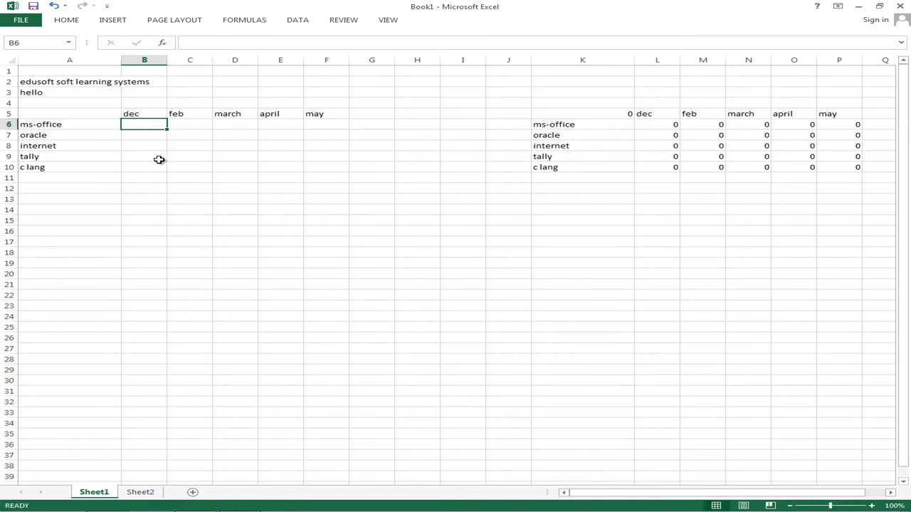
pyautogui.write('567')
pyautogui.press('Return')
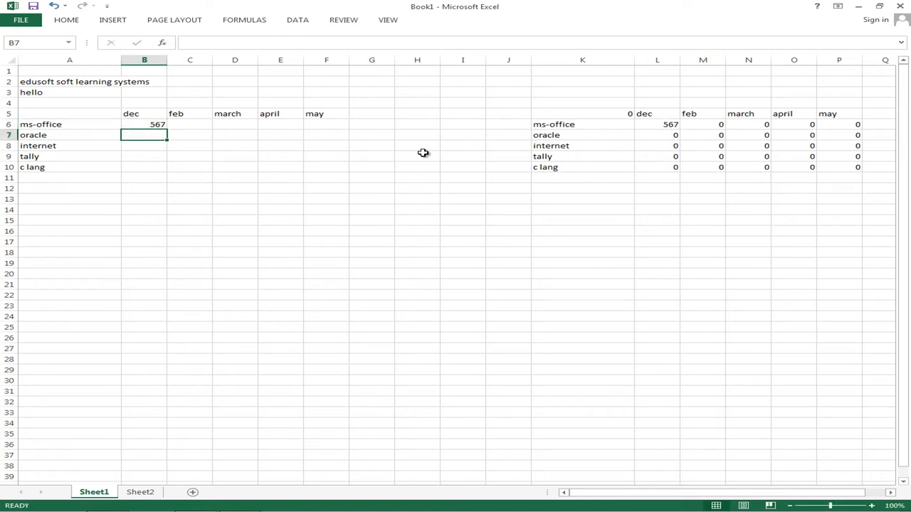
# Step: Undo the entries in B5 and B6 and all the test pastes at K5
pyautogui.hotkey('ctrl', 'z')
pyautogui.hotkey('ctrl', 'z')
pyautogui.hotkey('ctrl', 'z')
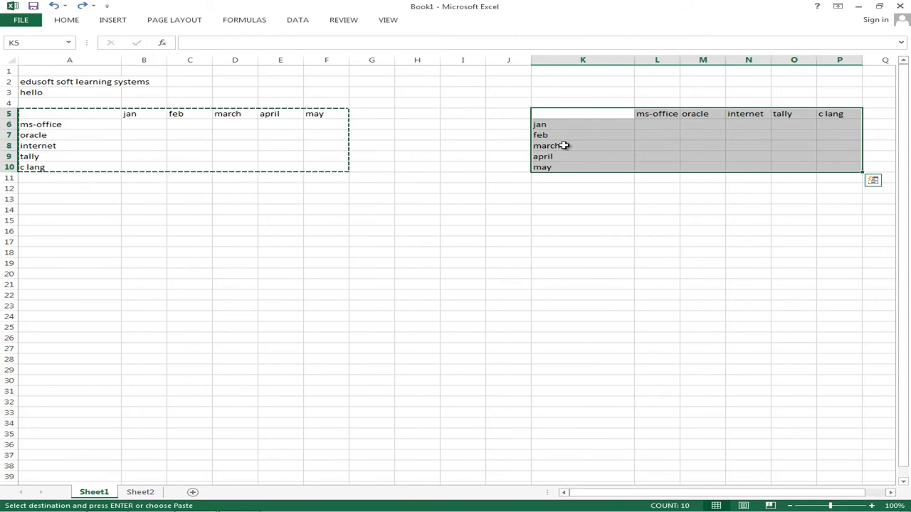
pyautogui.hotkey('ctrl', 'z')
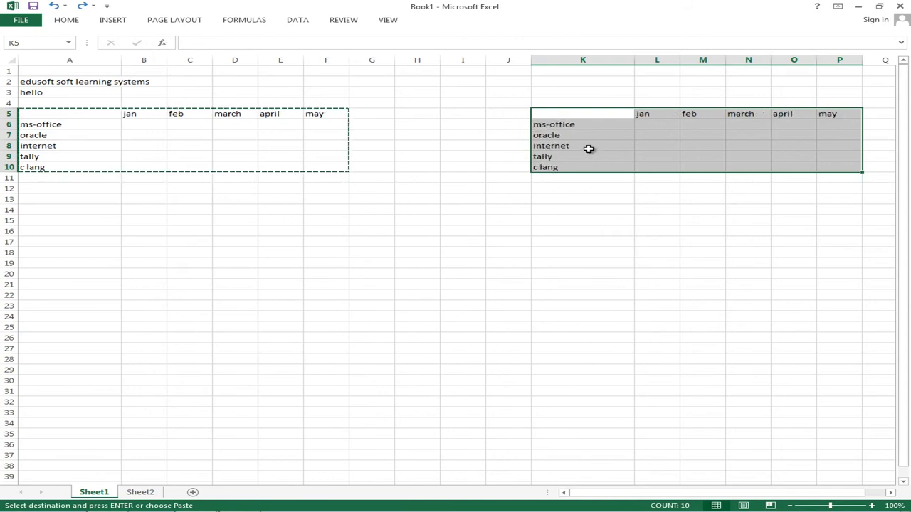
pyautogui.hotkey('ctrl', 'z')
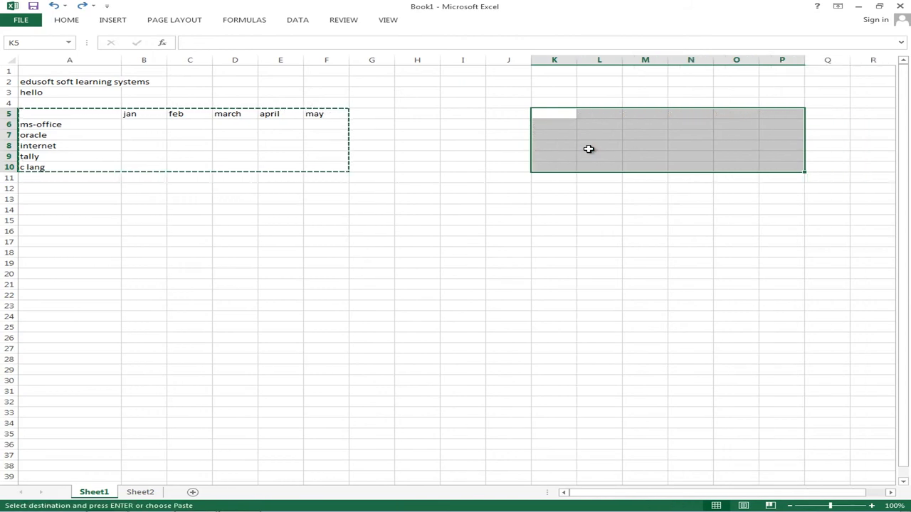
# Step: Paste the copied table as a picture at J5
pyautogui.click(521, 116)
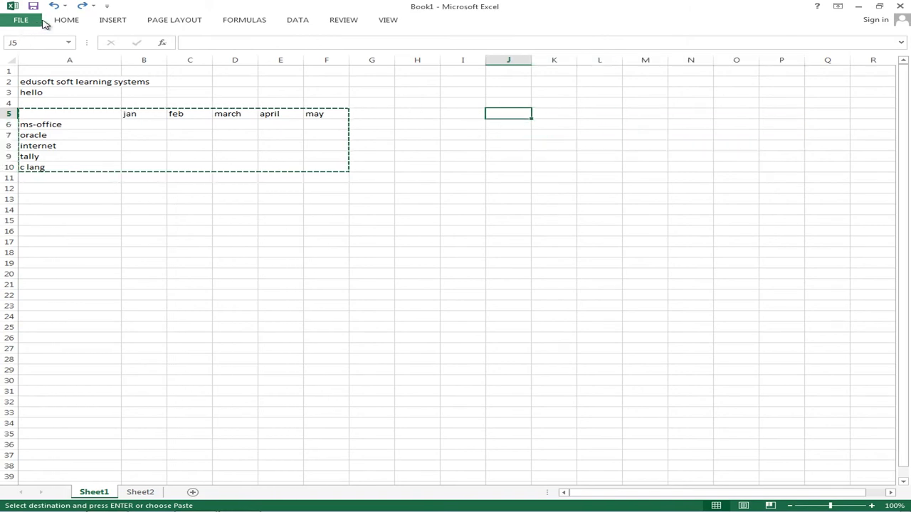
pyautogui.click(59, 22)
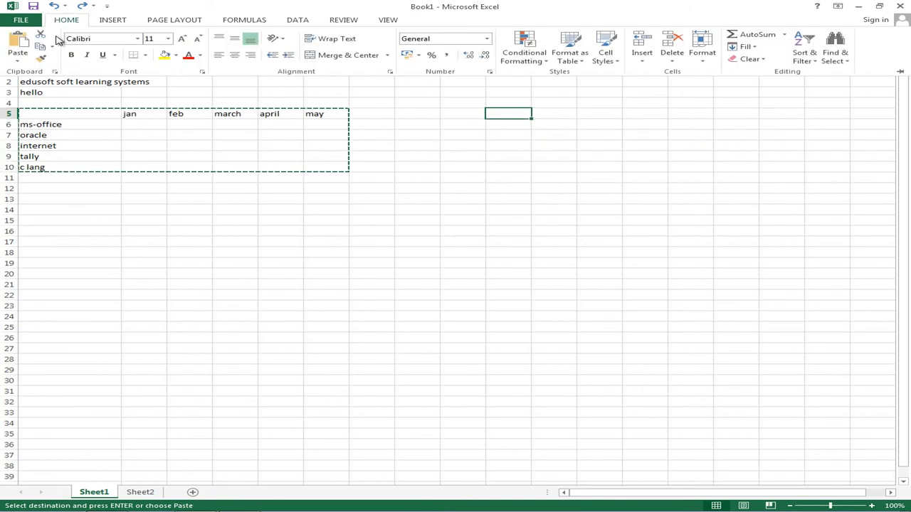
pyautogui.click(18, 63)
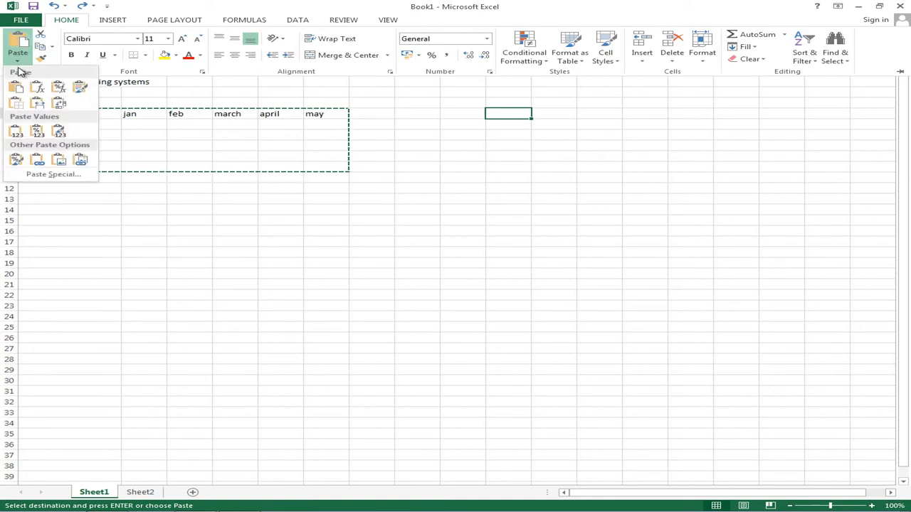
pyautogui.click(60, 165)
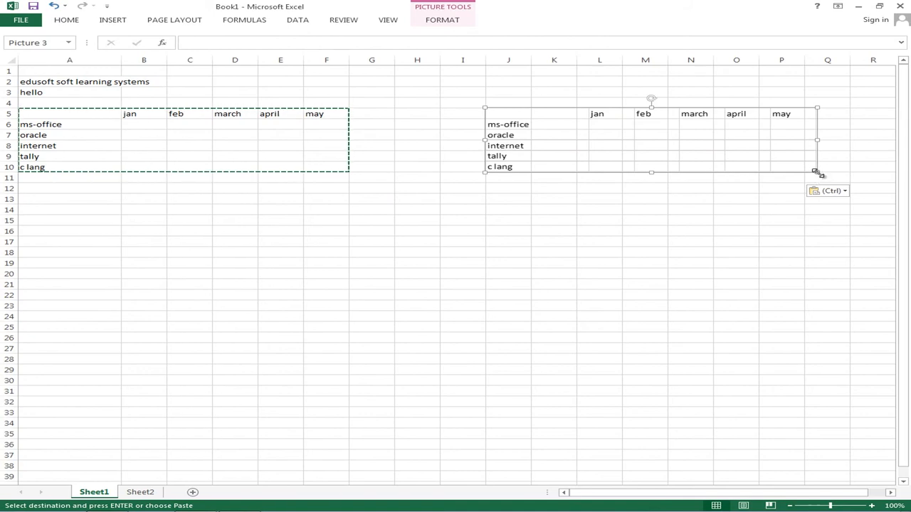
# Step: Enlarge the table picture and move it to span about columns G to Q and rows 11 to 18
pyautogui.moveTo(817, 172); pyautogui.dragTo(848, 212)
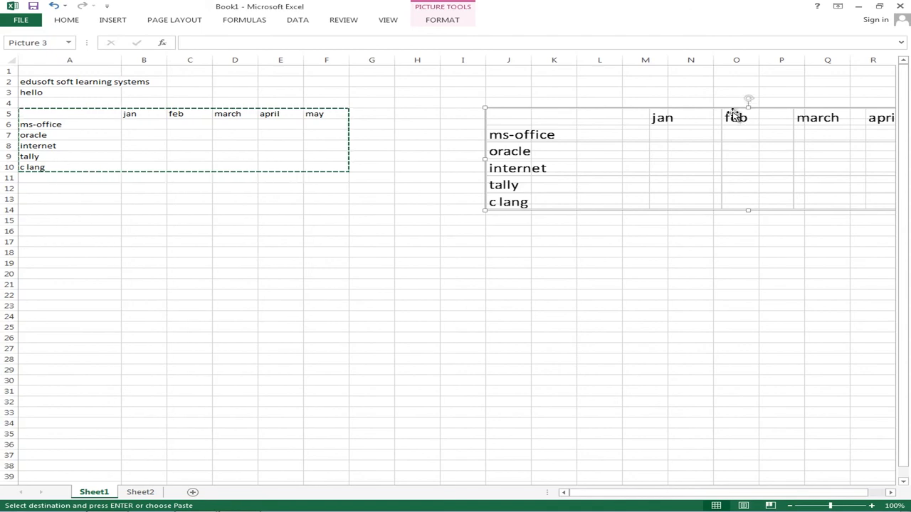
pyautogui.moveTo(485, 210); pyautogui.dragTo(591, 193)
pyautogui.moveTo(722, 150); pyautogui.dragTo(531, 211)
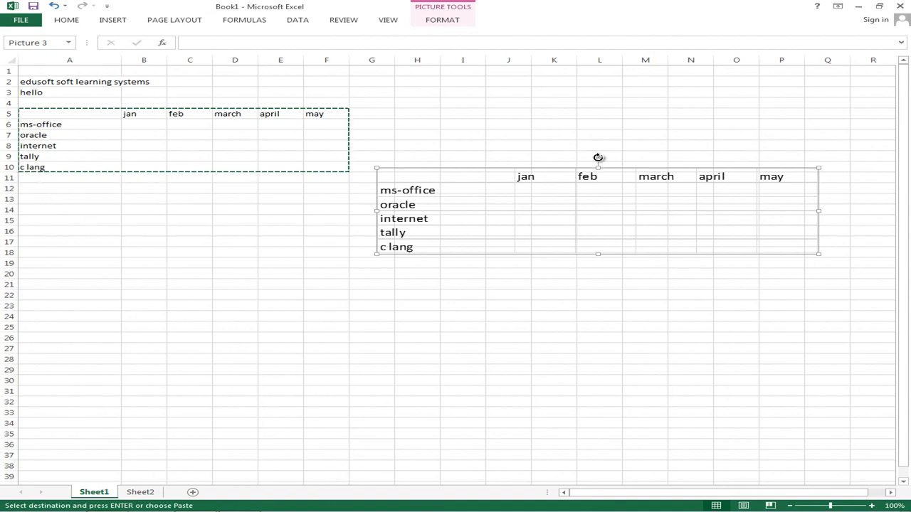
# Step: Try rotating the table picture counterclockwise, return it to horizontal and deselect it by selecting cell F15
pyautogui.moveTo(598, 158); pyautogui.dragTo(529, 147)
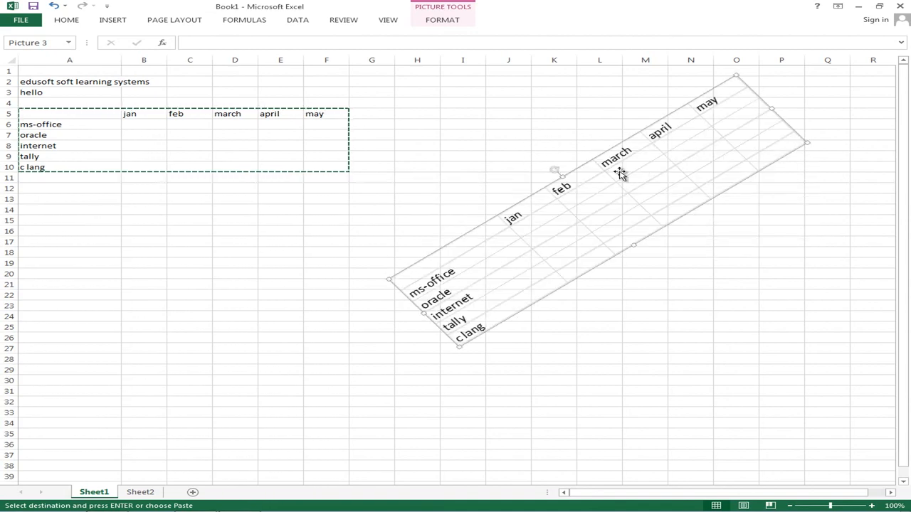
pyautogui.moveTo(557, 169); pyautogui.dragTo(599, 158)
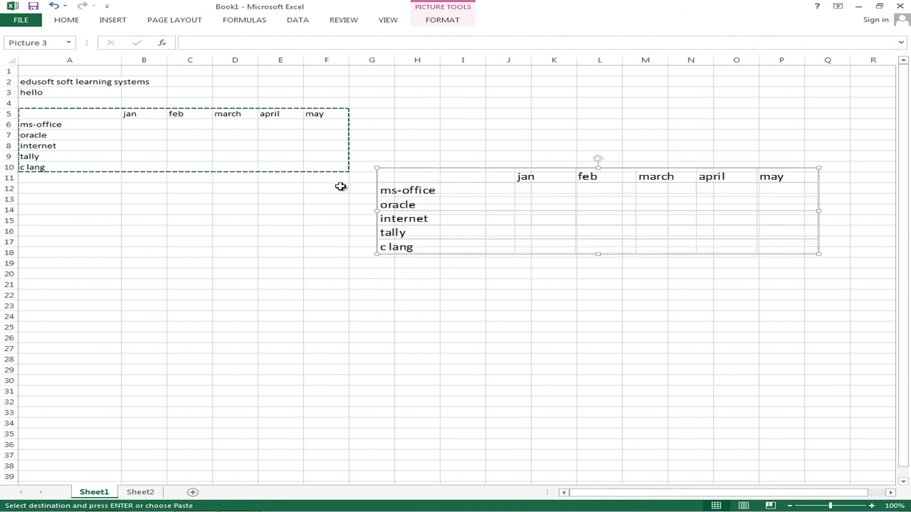
pyautogui.click(306, 225)
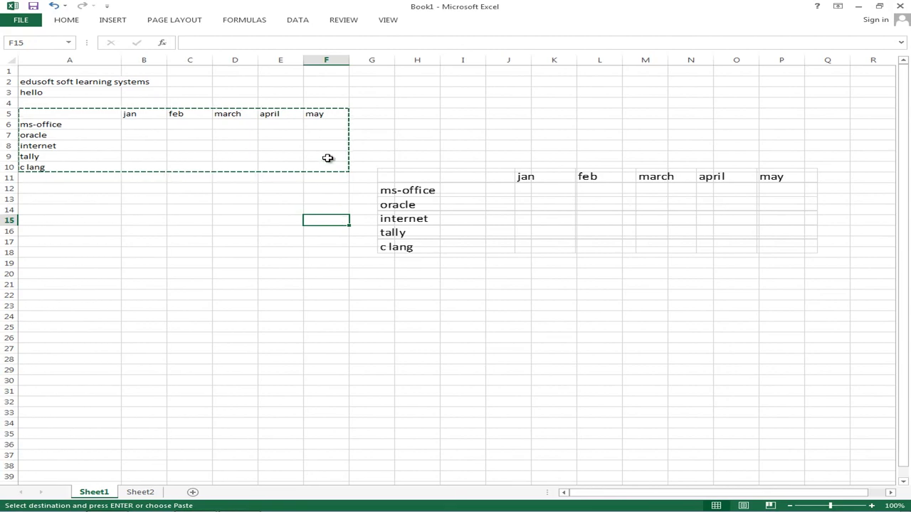